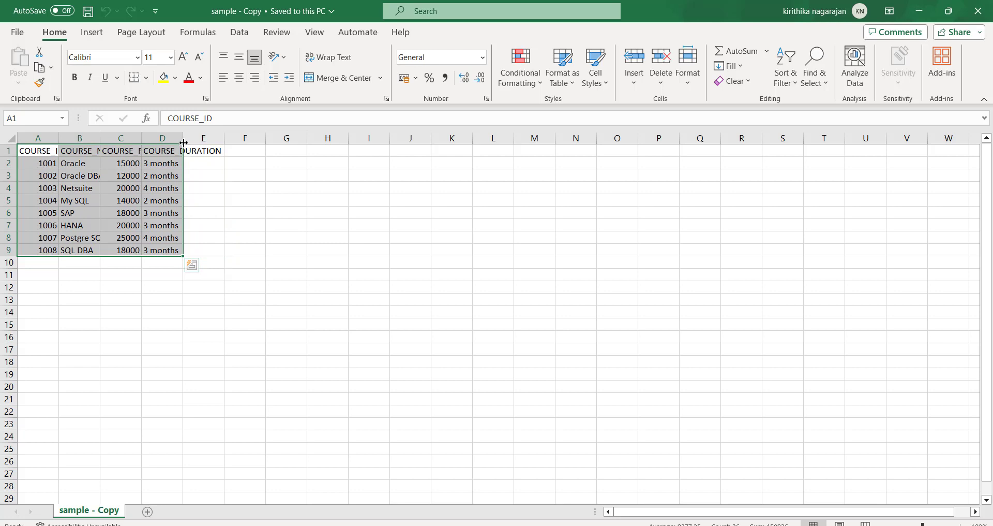
- Widen column D to fit the COURSE_DURATION header and copy the course table A1:D9 into the body of the untitled Outlook message
{"action": "left_click_drag", "start_coordinate": [184, 150], "coordinate": [231, 151]}
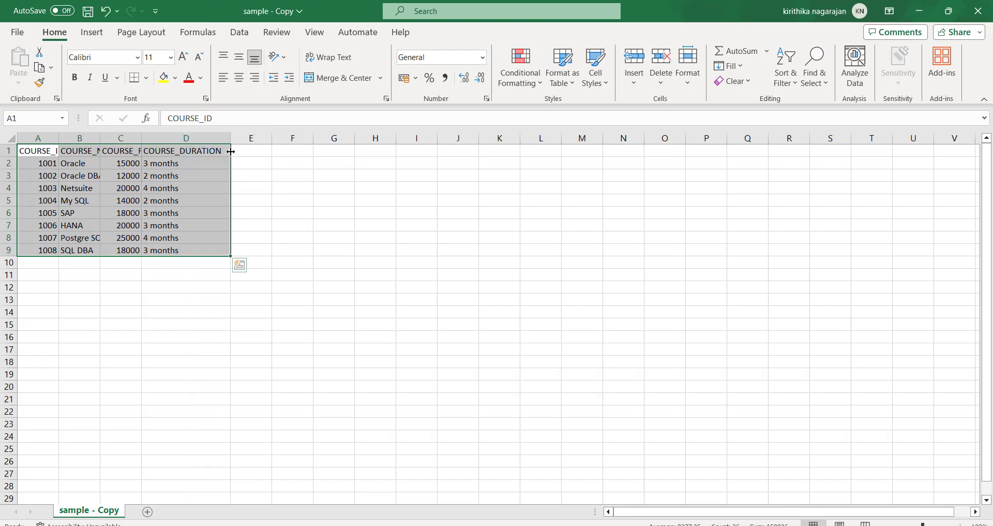
{"action": "key", "text": "ctrl+c"}
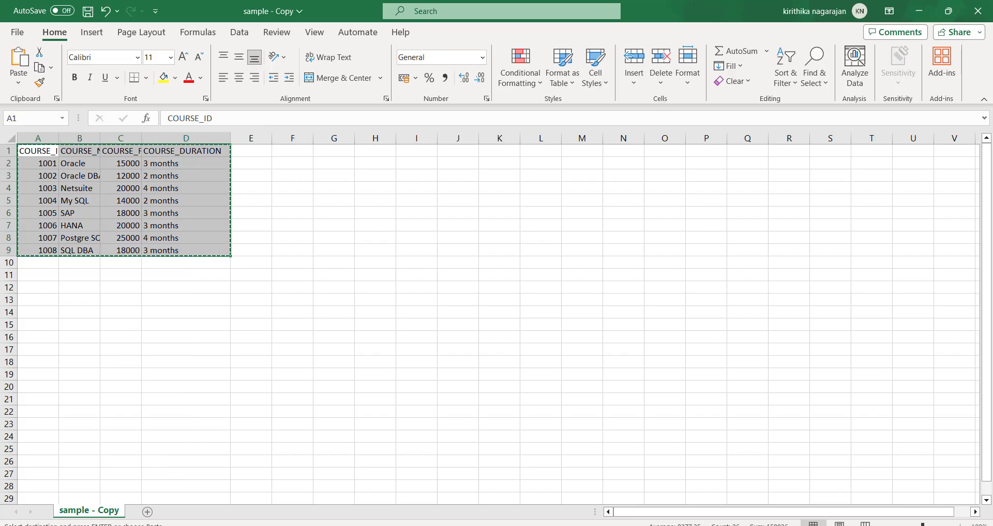
{"action": "mouse_move", "coordinate": [176, 523]}
{"action": "left_click", "coordinate": [199, 512]}
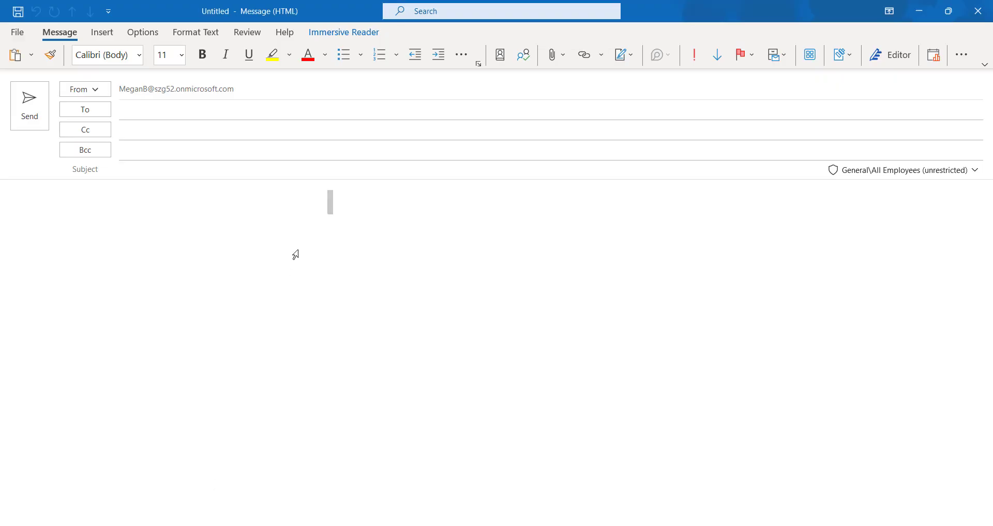
{"action": "key", "text": "ctrl+v"}
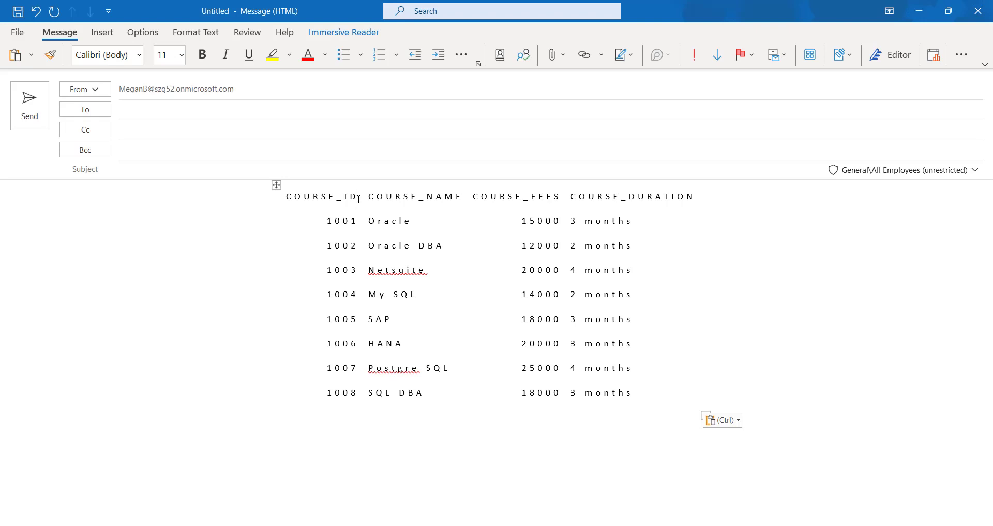
- Apply all borders to the entire course table pasted in the message
{"action": "left_click", "coordinate": [276, 185]}
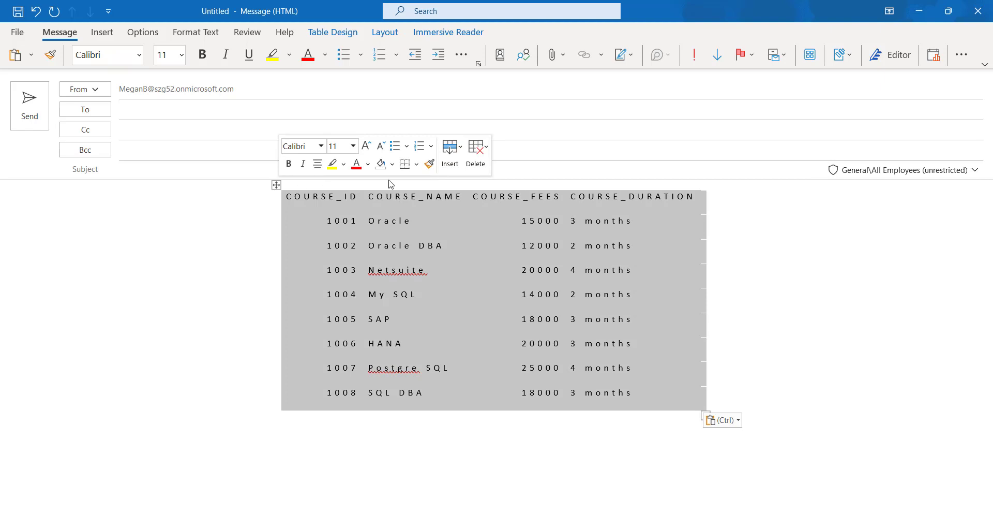
{"action": "left_click", "coordinate": [418, 166]}
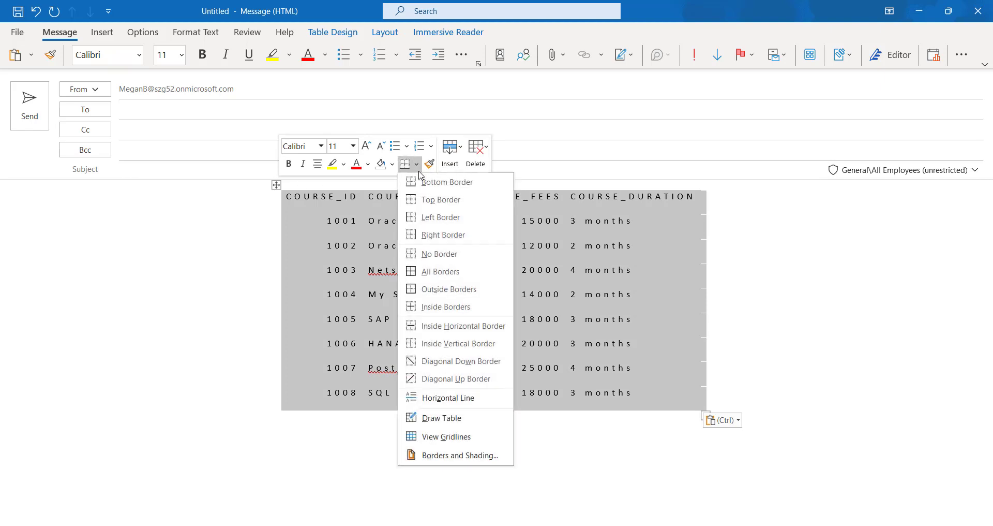
{"action": "left_click", "coordinate": [430, 272]}
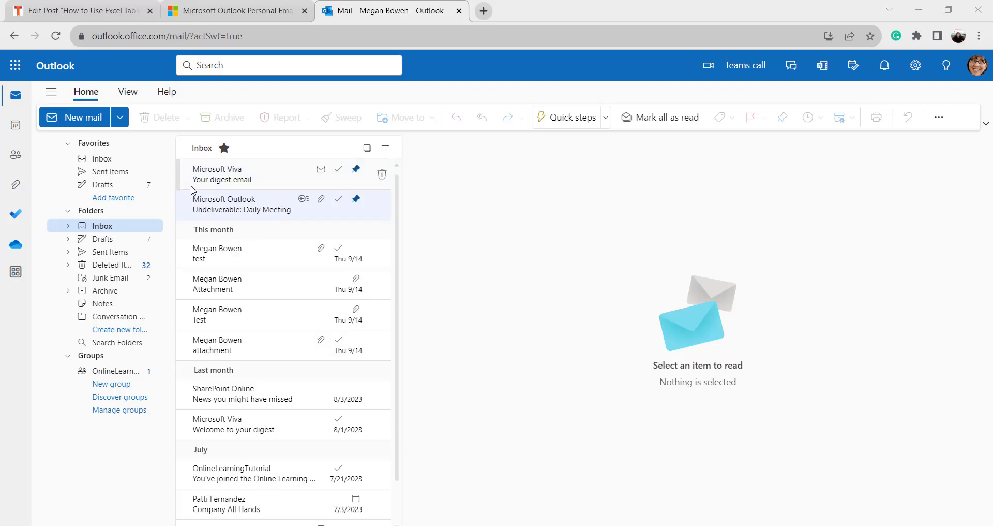
- Create a new mail in Outlook on the web and paste the copied course table into its body
{"action": "left_click", "coordinate": [81, 123]}
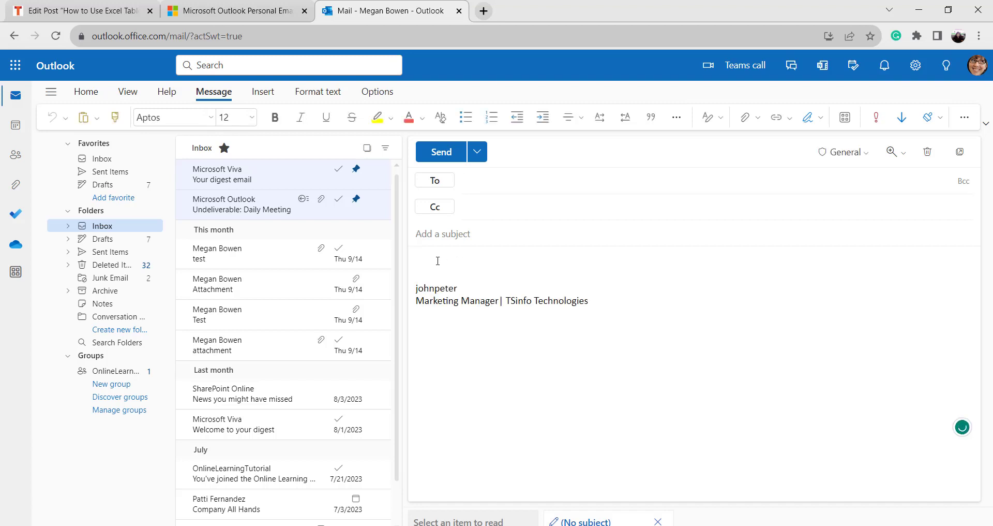
{"action": "key", "text": "ctrl+v"}
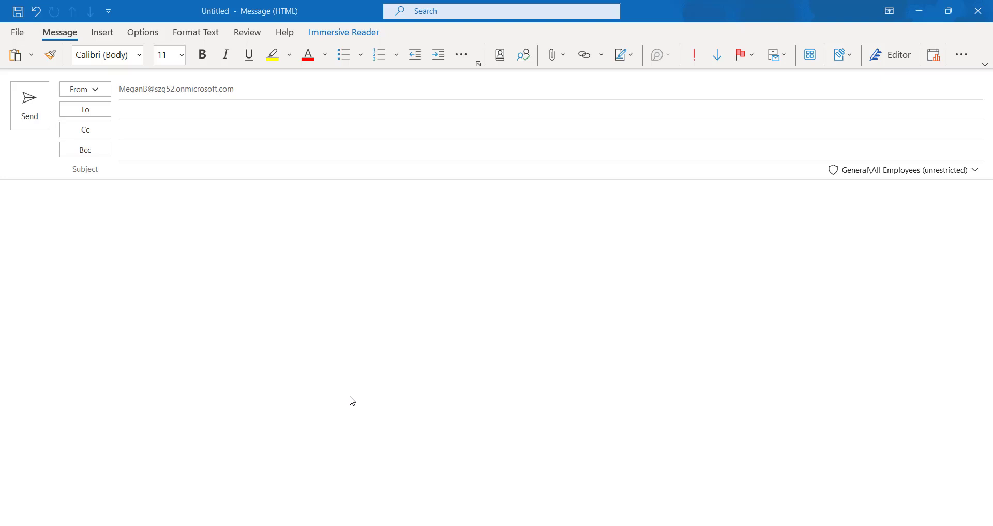
- Paste the copied course table as a picture into the blank desktop Outlook message and select that picture
{"action": "left_click", "coordinate": [329, 218]}
{"action": "right_click", "coordinate": [329, 218]}
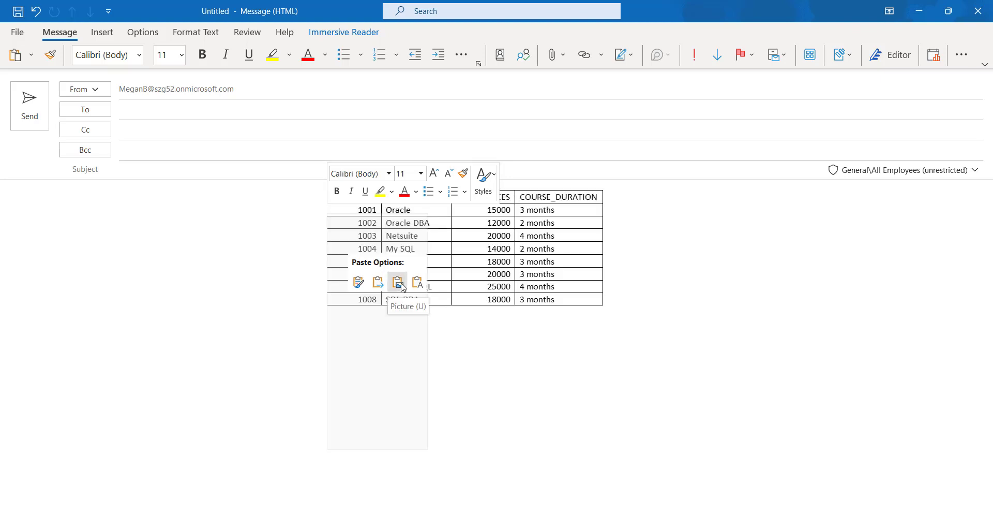
{"action": "left_click", "coordinate": [404, 287]}
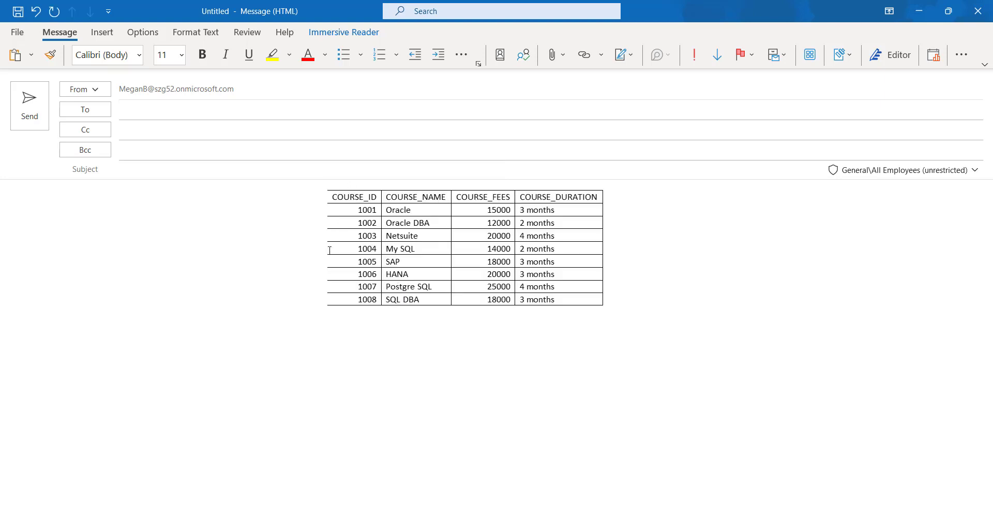
{"action": "left_click", "coordinate": [419, 257]}
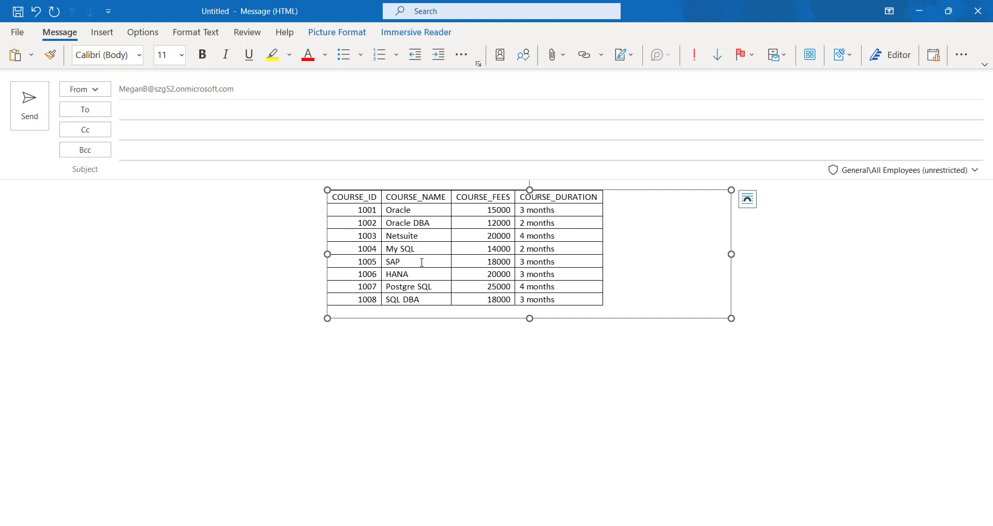
- Switch to the Excel sheet and capture a 596 × 340 px screenshot of the area around the course table
{"action": "key", "text": "alt+Tab"}
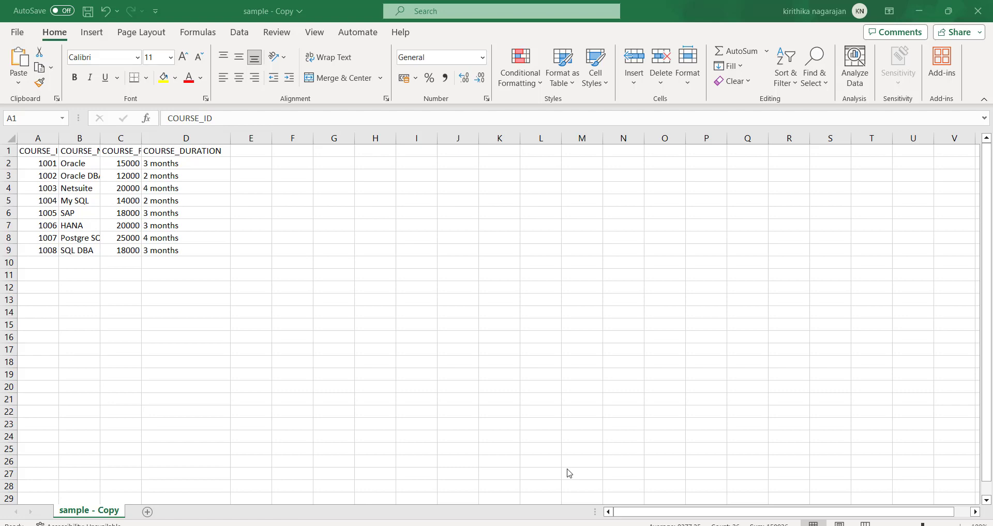
{"action": "key", "text": "Print"}
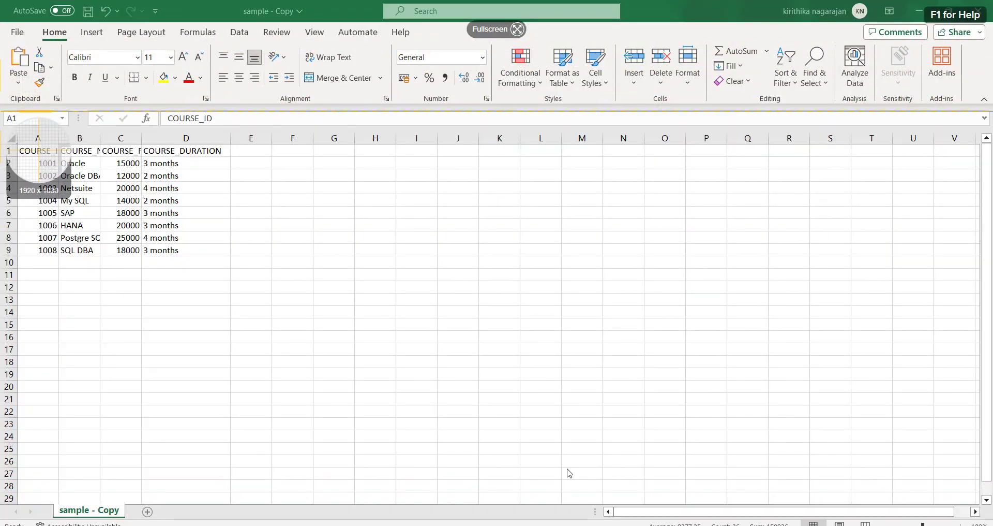
{"action": "left_click_drag", "start_coordinate": [2, 111], "coordinate": [308, 287]}
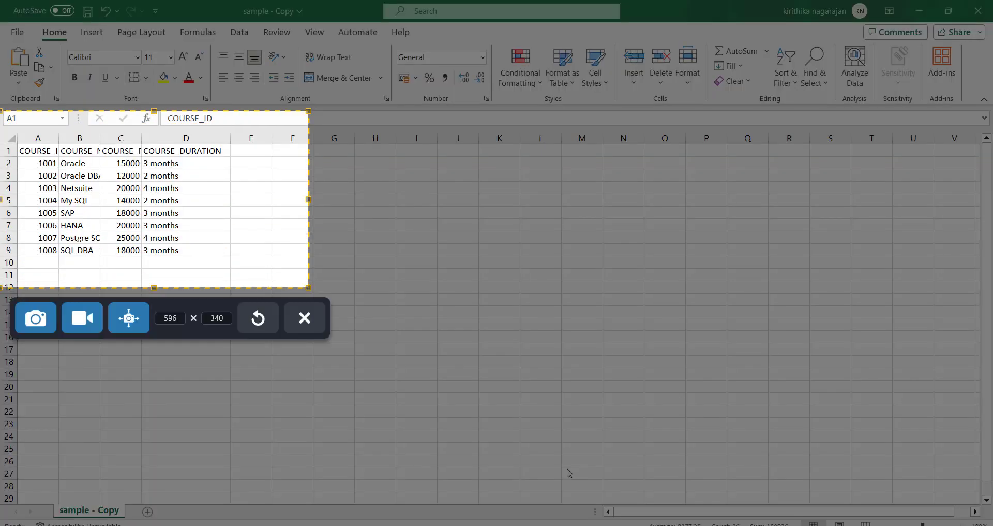
{"action": "left_click", "coordinate": [29, 327]}
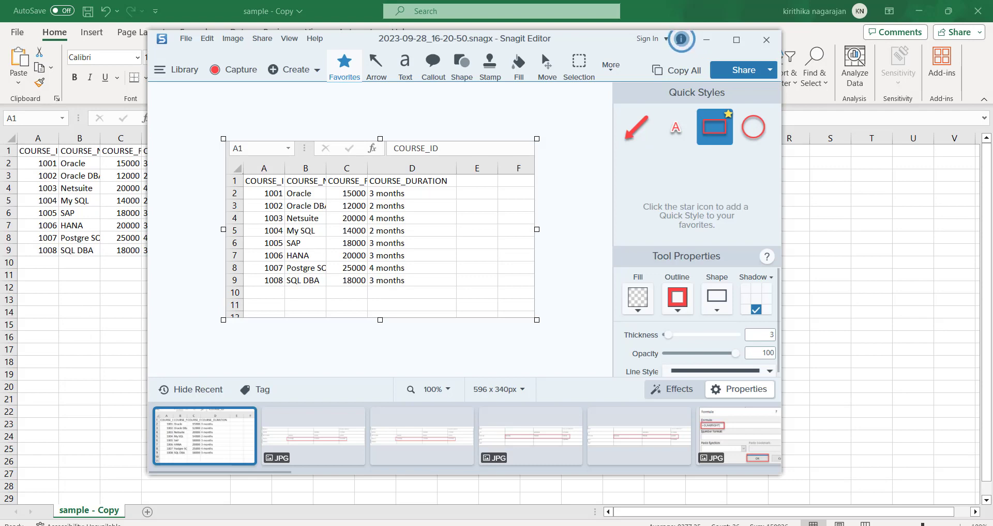
- Switch to the blank Outlook message and paste the captured screenshot of the course table into its body
{"action": "mouse_move", "coordinate": [207, 524]}
{"action": "left_click", "coordinate": [222, 492]}
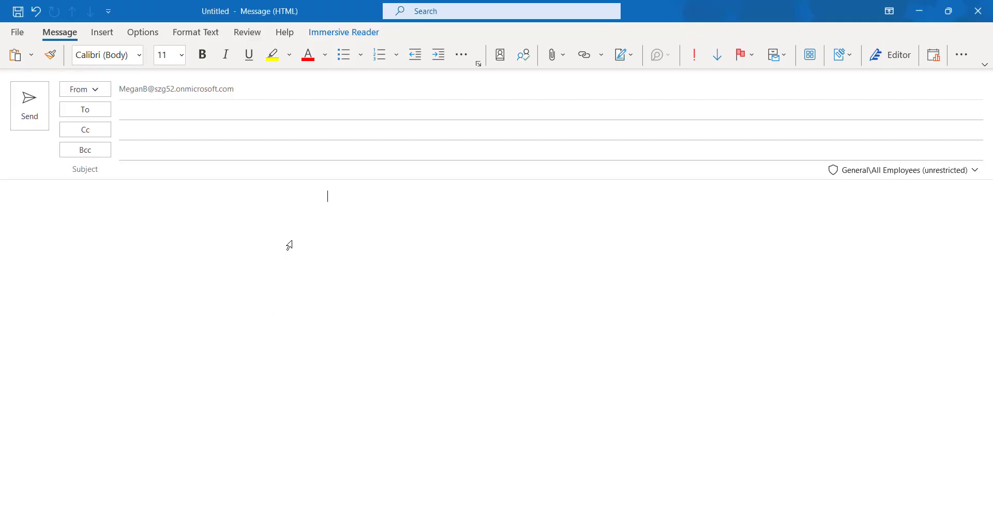
{"action": "key", "text": "ctrl+v"}
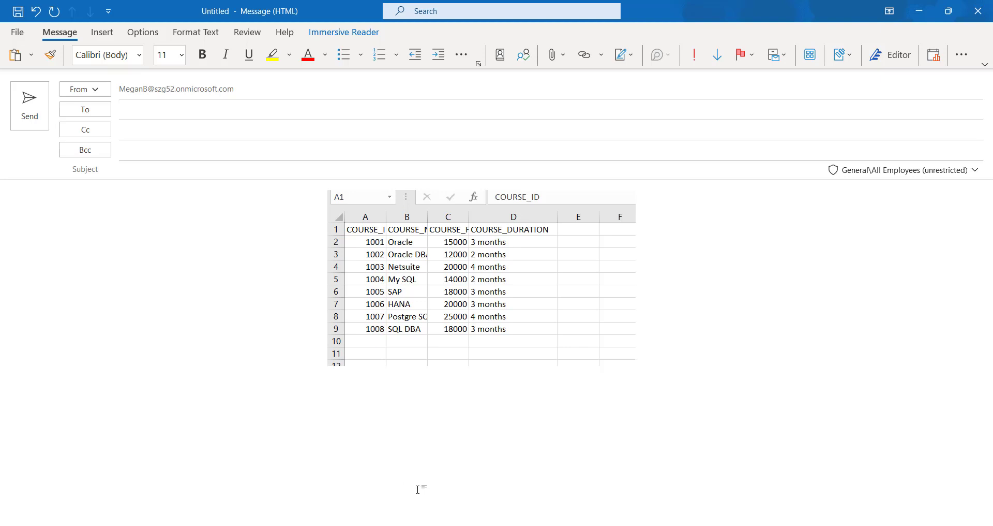
- Cut the pasted screenshot out of the message body
{"action": "right_click", "coordinate": [462, 294]}
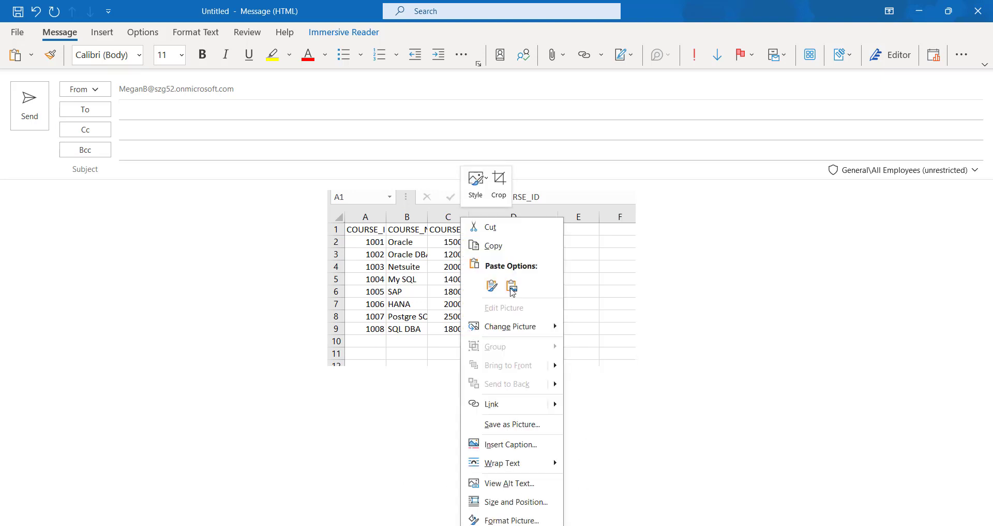
{"action": "left_click", "coordinate": [490, 231]}
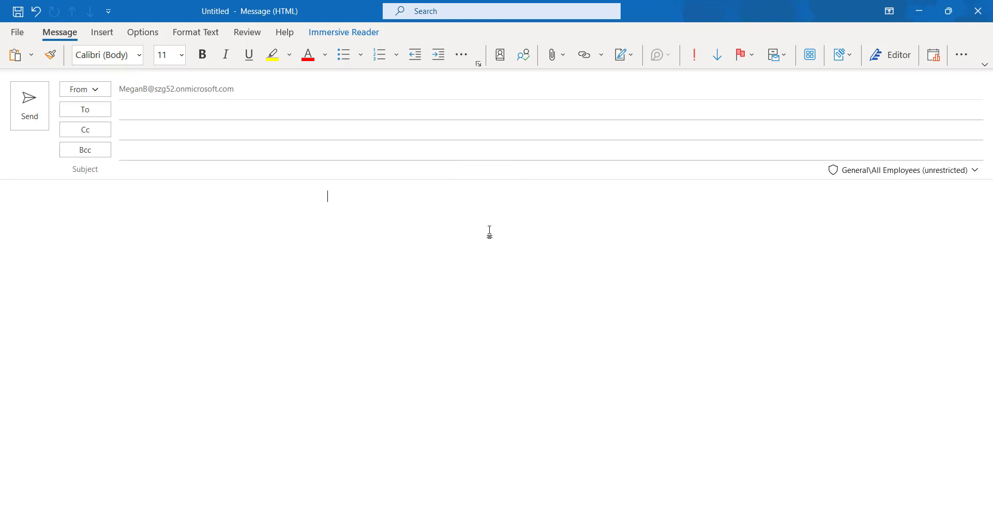
- Attach the Excel CSV file named sample from this PC's Desktop folder to the message
{"action": "left_click", "coordinate": [104, 34]}
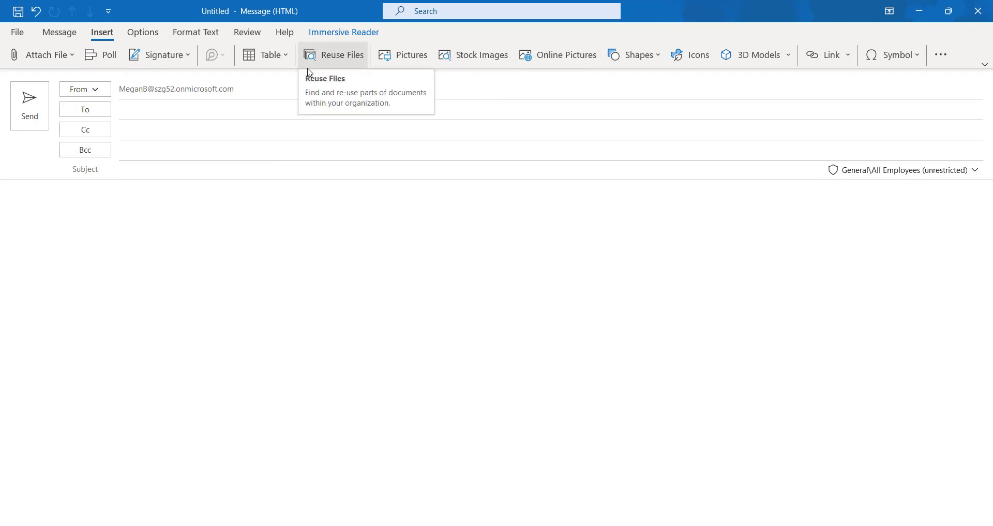
{"action": "left_click", "coordinate": [61, 55]}
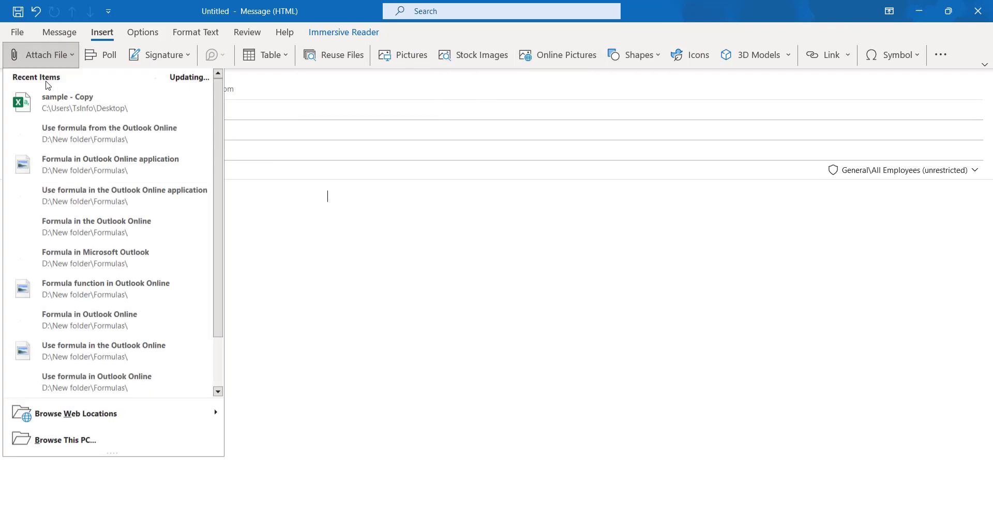
{"action": "left_click", "coordinate": [86, 445]}
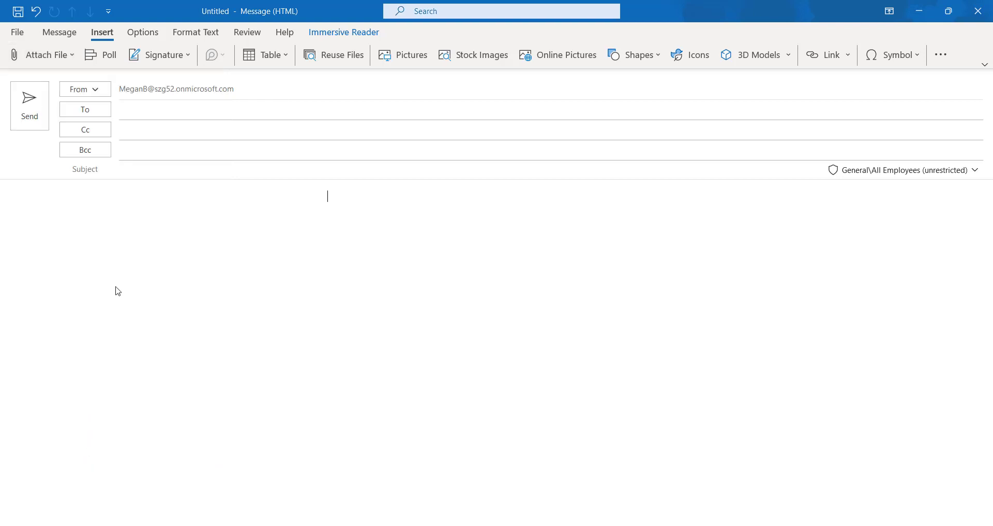
{"action": "scroll", "coordinate": [337, 233], "scroll_direction": "down", "scroll_amount": 3}
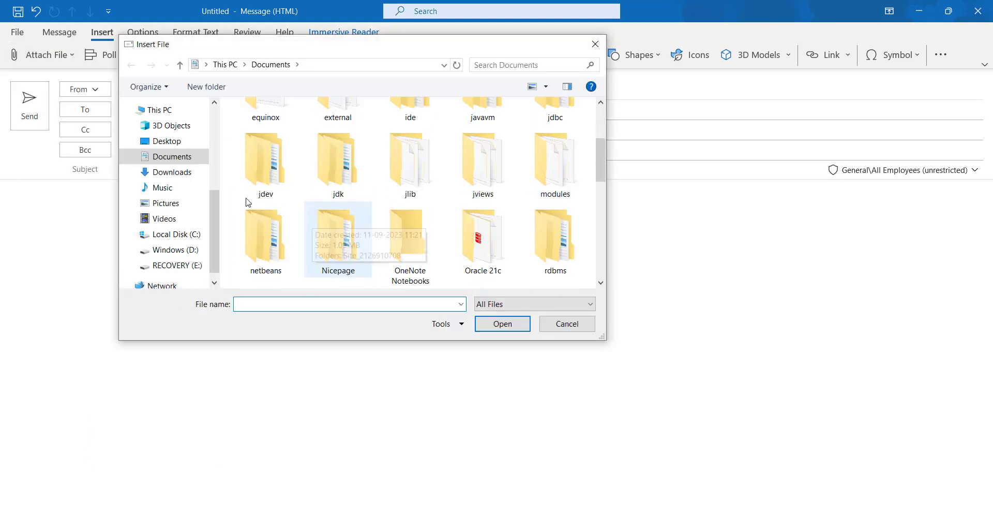
{"action": "left_click", "coordinate": [168, 144]}
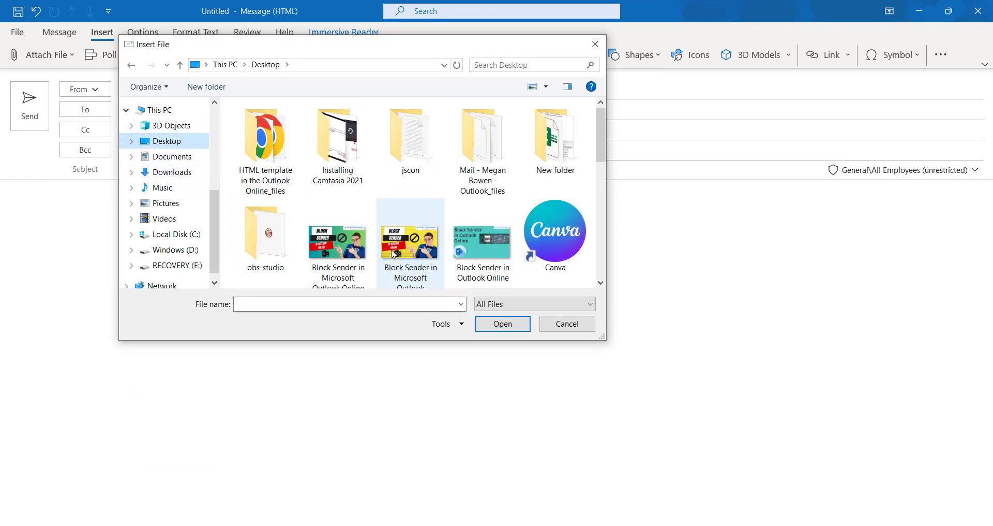
{"action": "scroll", "coordinate": [393, 249], "scroll_direction": "down", "scroll_amount": 4}
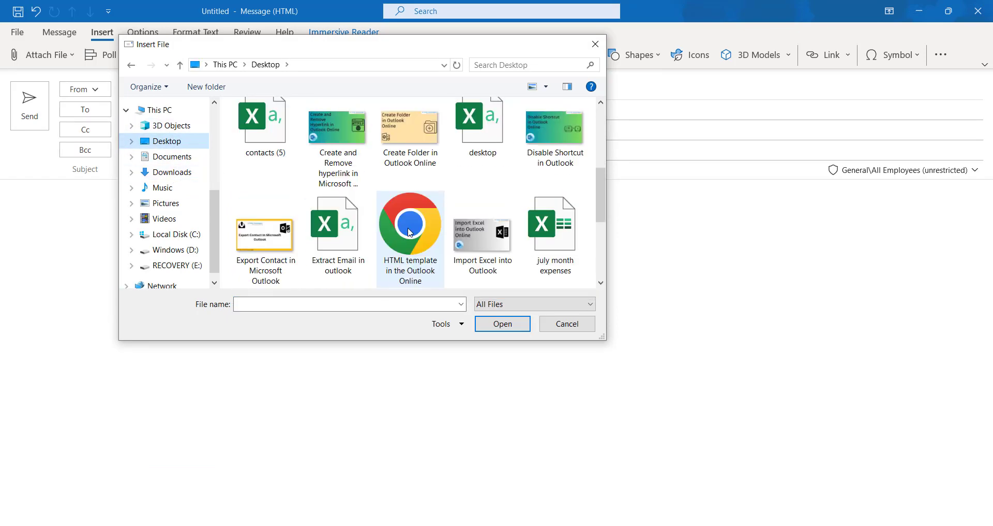
{"action": "scroll", "coordinate": [392, 250], "scroll_direction": "down", "scroll_amount": 3}
{"action": "left_click", "coordinate": [468, 156]}
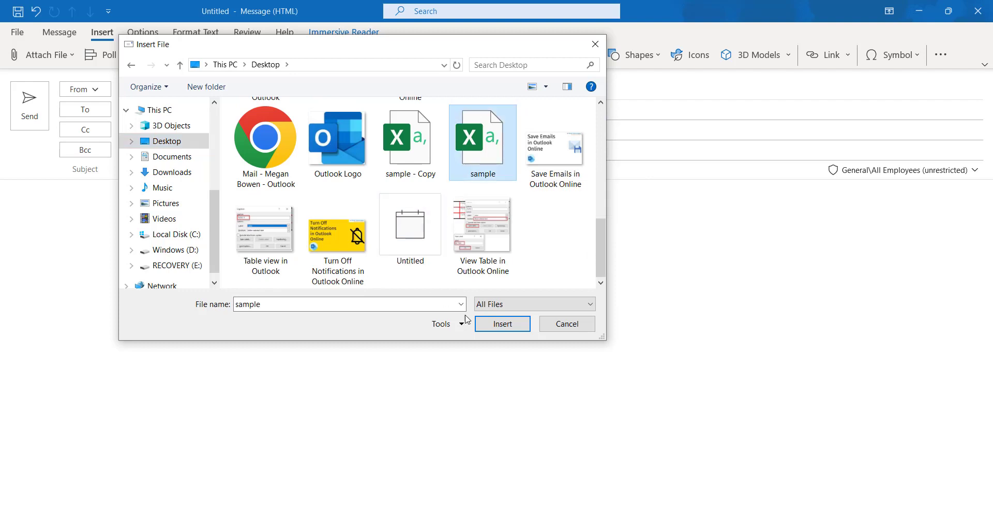
{"action": "left_click", "coordinate": [499, 321]}
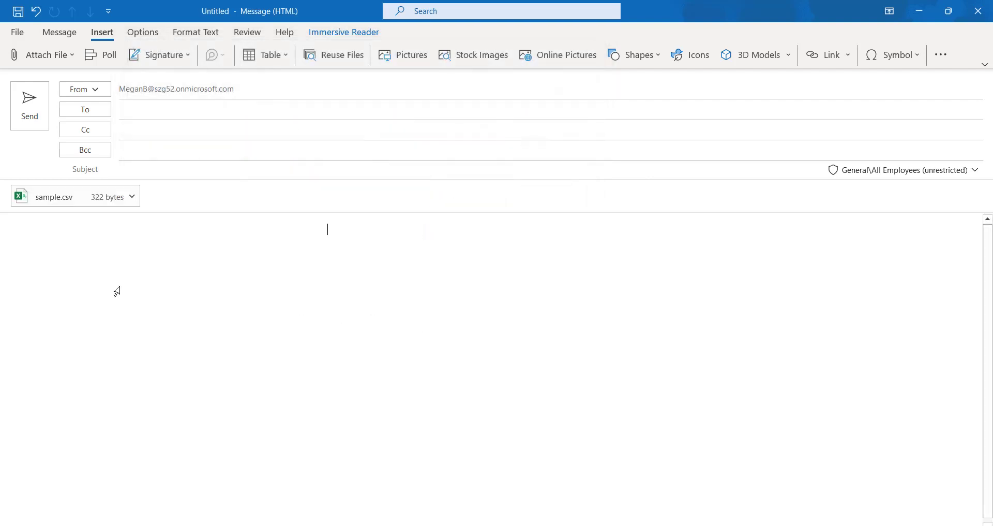